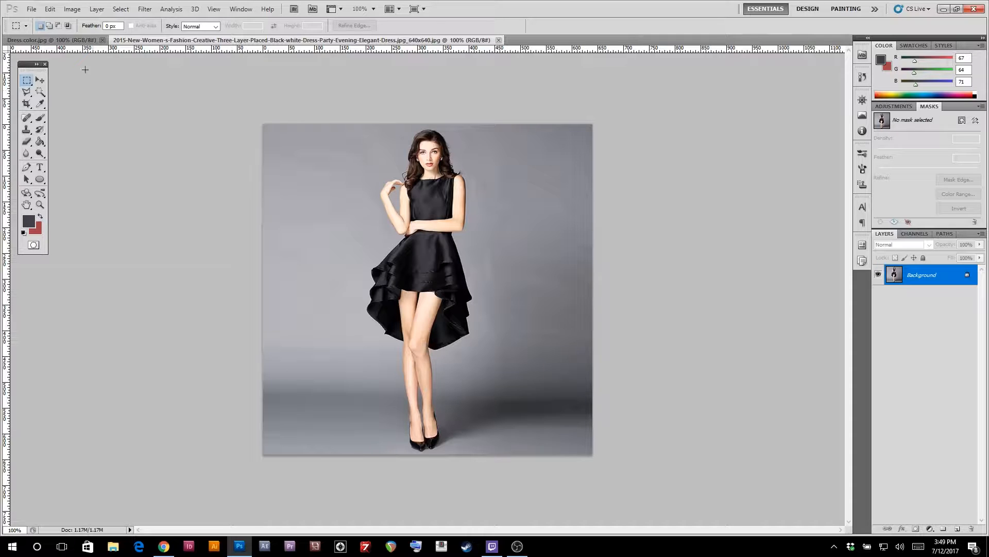
# In the Dress color.jpg document, draw a rectangular marquee around the purple dress from neckline to hem.
pyautogui.click(63, 40)
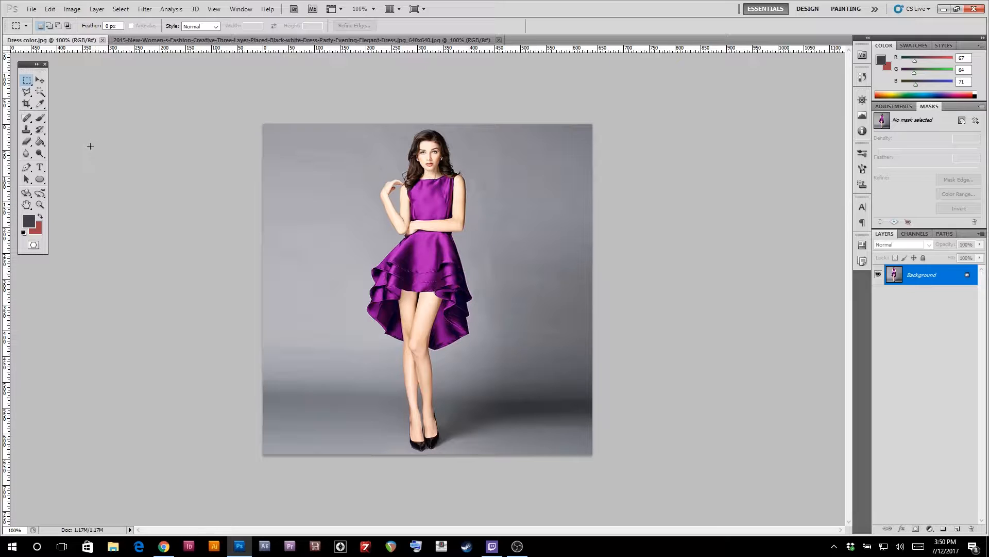
pyautogui.click(28, 80)
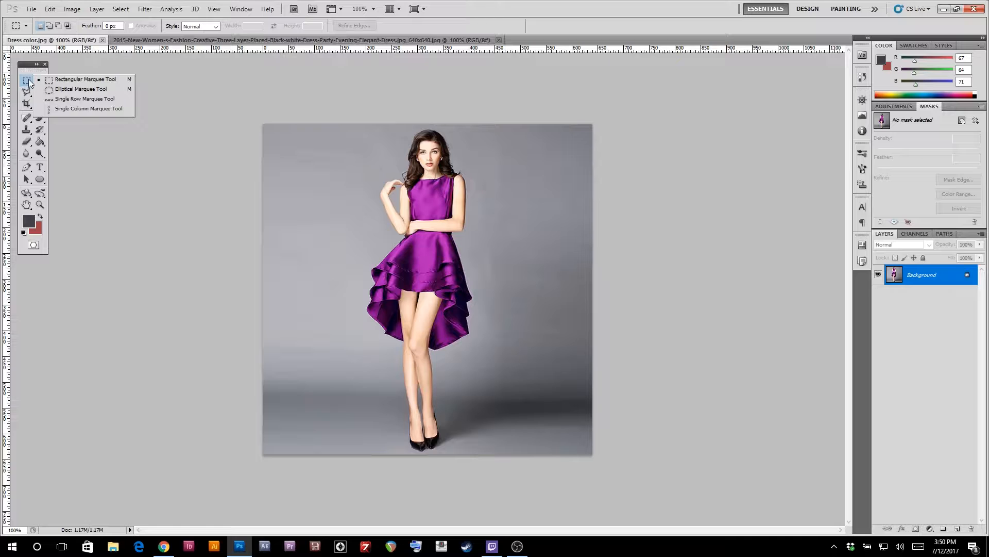
pyautogui.click(83, 79)
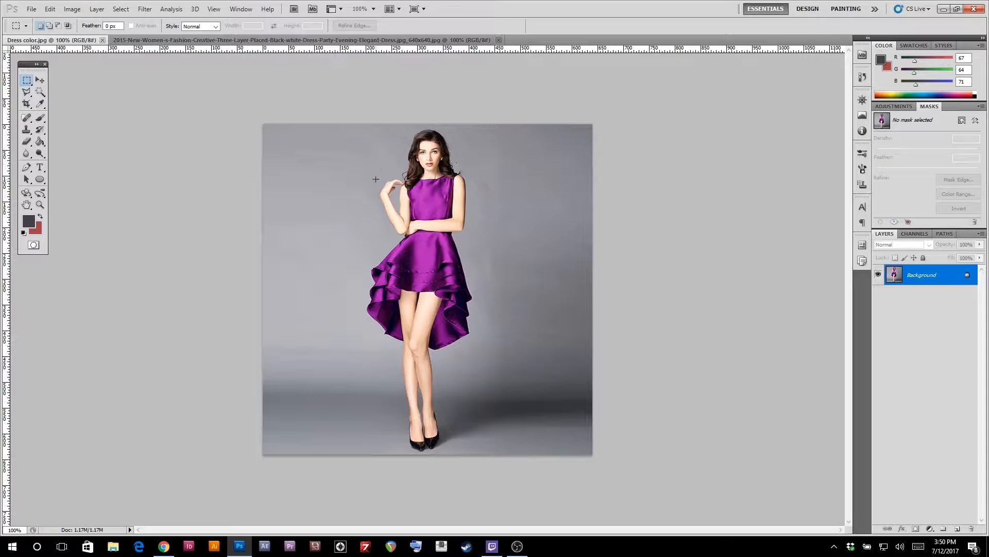
pyautogui.moveTo(474, 281); pyautogui.dragTo(489, 357)
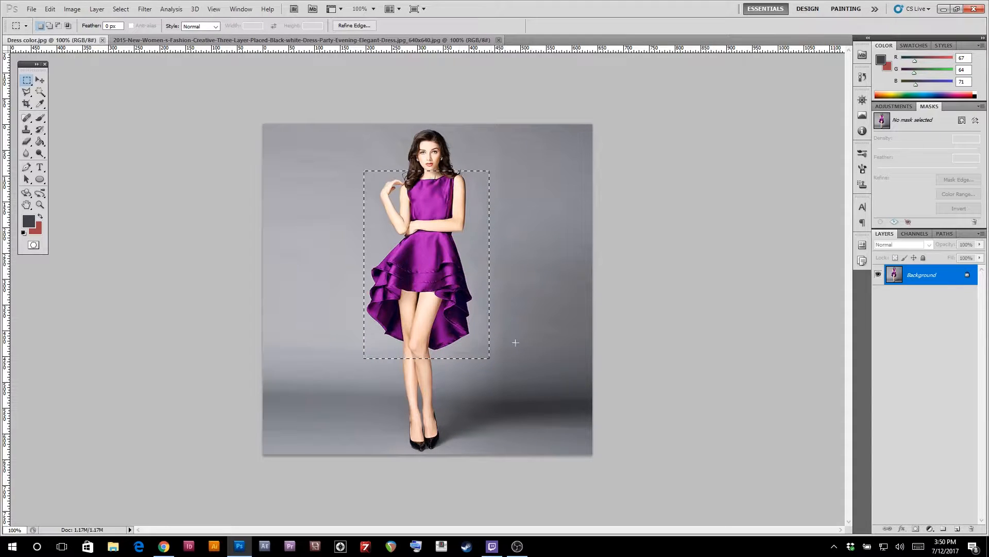
# Open a Hue/Saturation adjustment for the selected area and target the Magentas color range.
pyautogui.click(73, 9)
pyautogui.moveTo(85, 36)
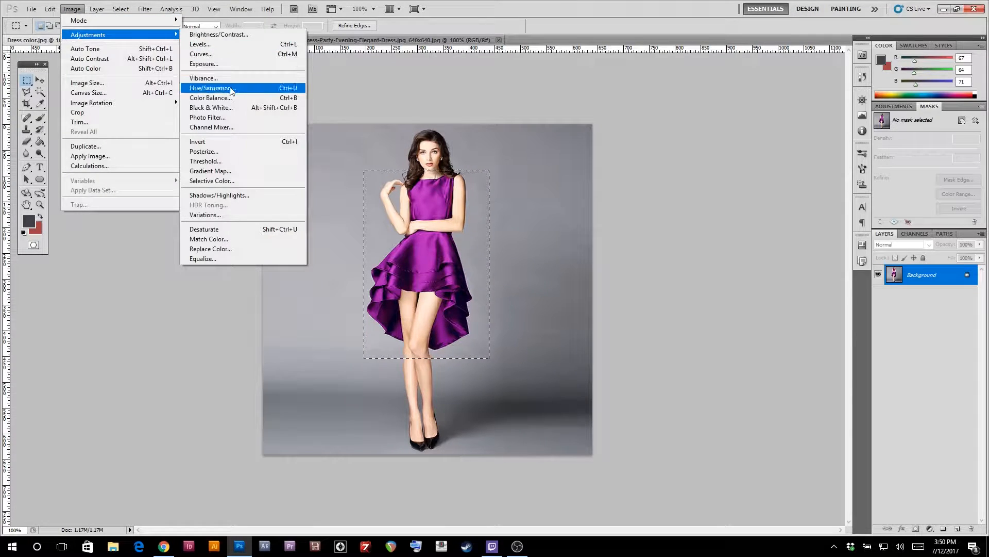
pyautogui.click(238, 88)
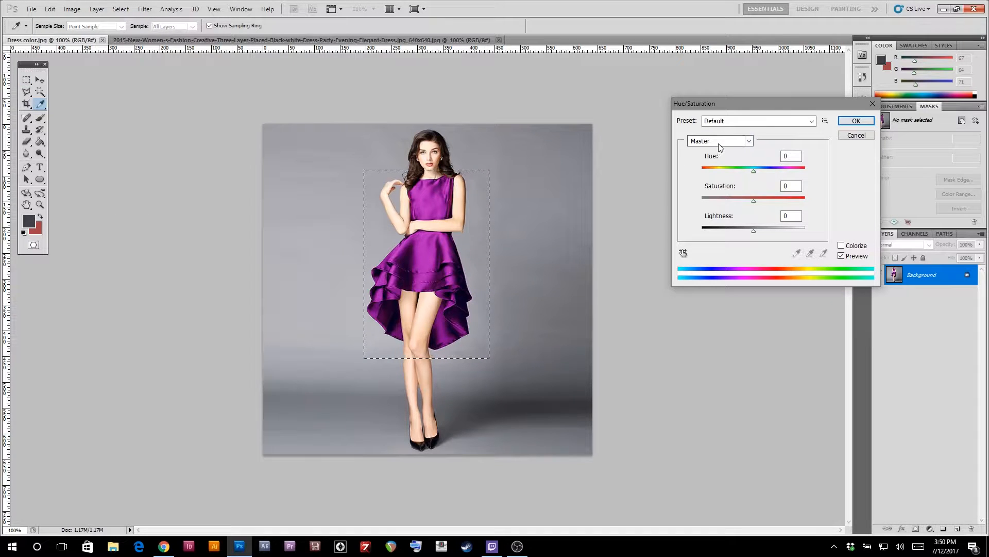
pyautogui.moveTo(782, 110); pyautogui.dragTo(739, 107)
pyautogui.click(678, 135)
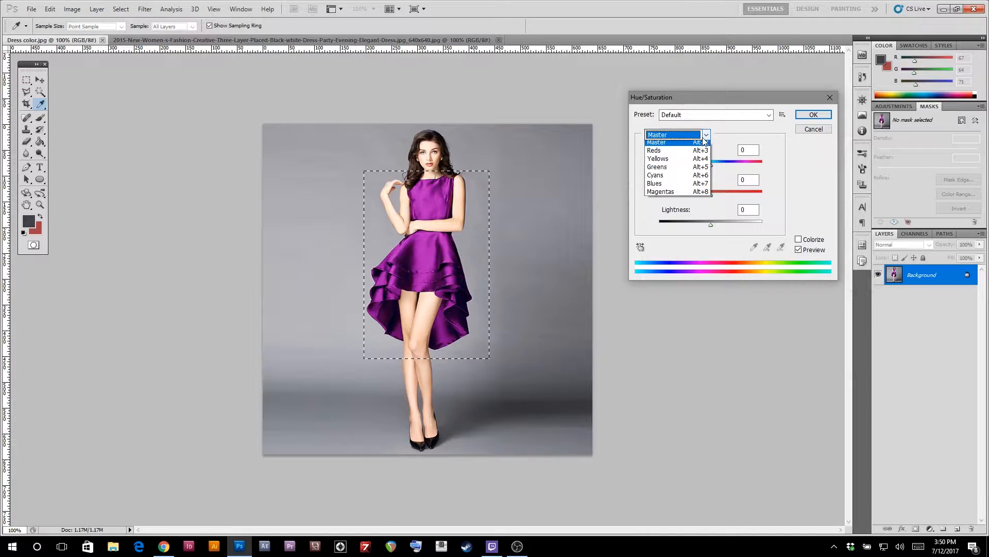
pyautogui.click(680, 194)
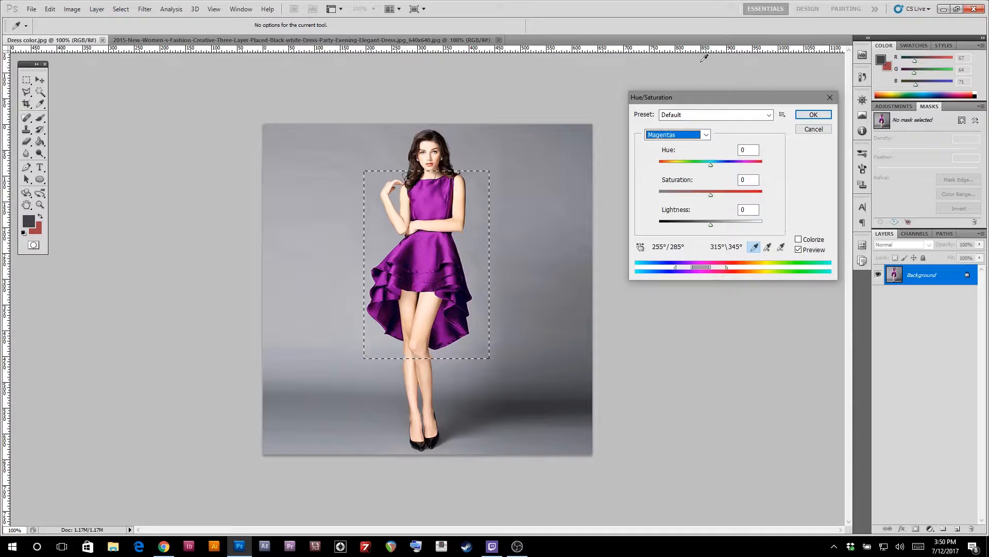
# Switch the Hue/Saturation color range to Reds and back to Magentas.
pyautogui.click(706, 135)
pyautogui.click(685, 150)
pyautogui.click(706, 135)
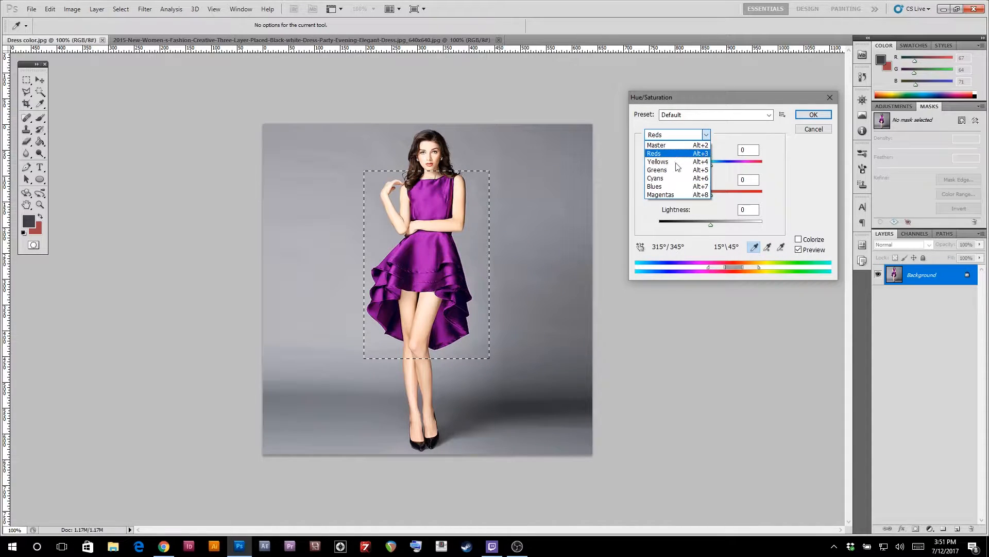
pyautogui.click(677, 195)
pyautogui.click(705, 134)
pyautogui.click(703, 135)
pyautogui.click(704, 135)
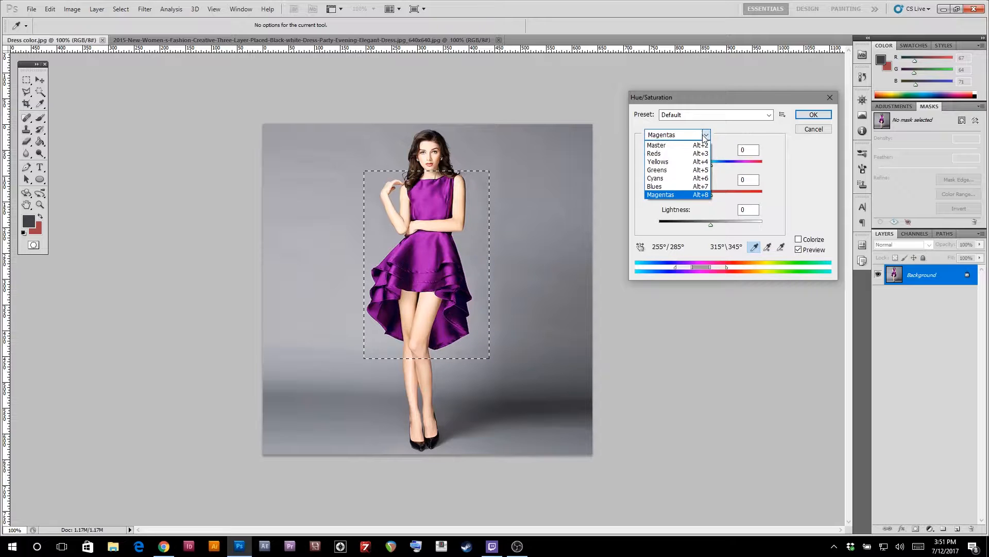
pyautogui.click(753, 127)
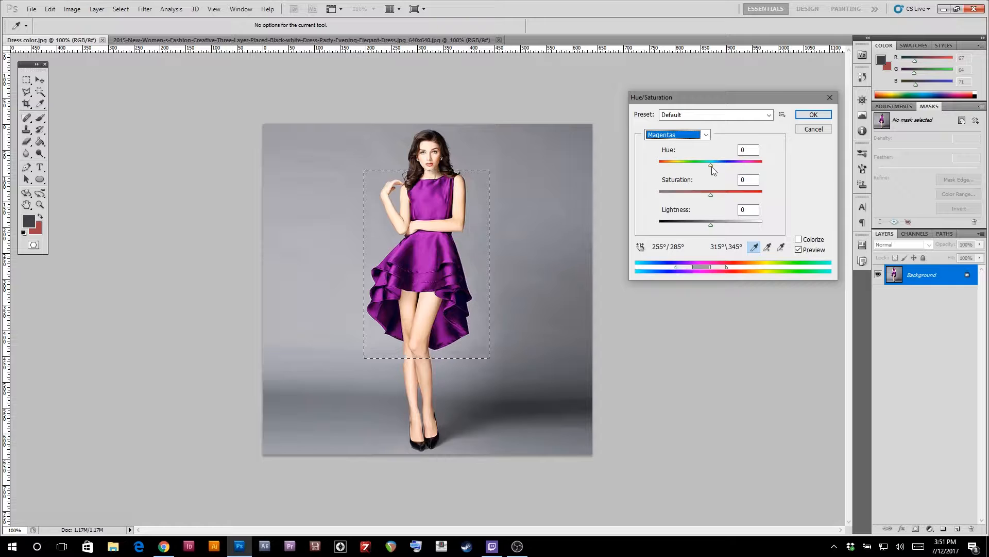
# Try several hue shifts for the magentas on the dress, including -104, -38 and +57.
pyautogui.moveTo(710, 166); pyautogui.dragTo(674, 157)
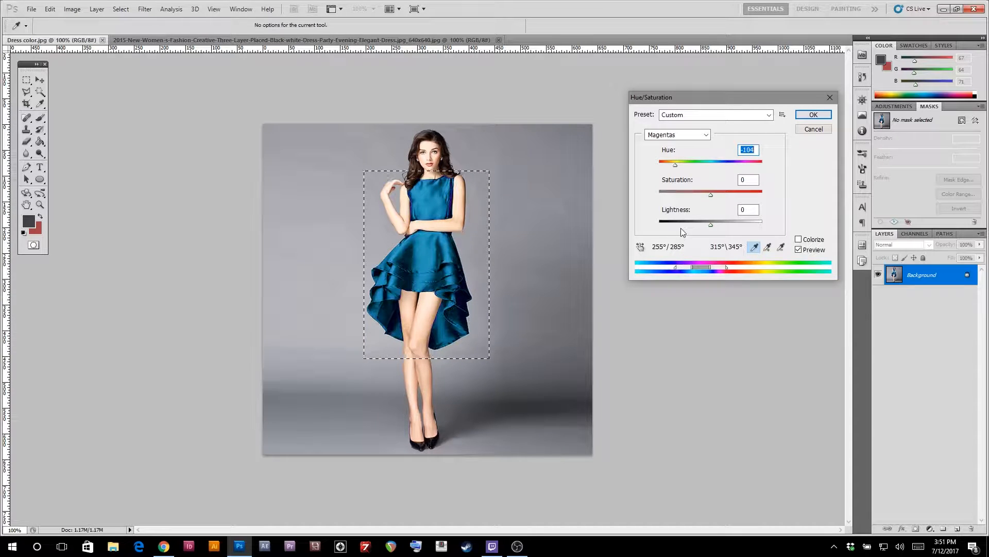
pyautogui.moveTo(676, 165); pyautogui.dragTo(691, 168)
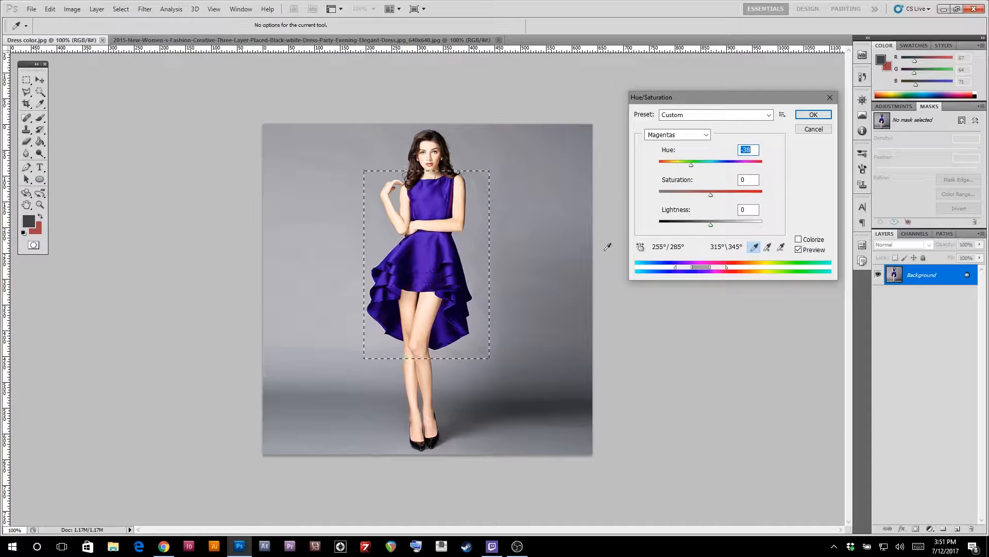
pyautogui.moveTo(694, 166); pyautogui.dragTo(738, 175)
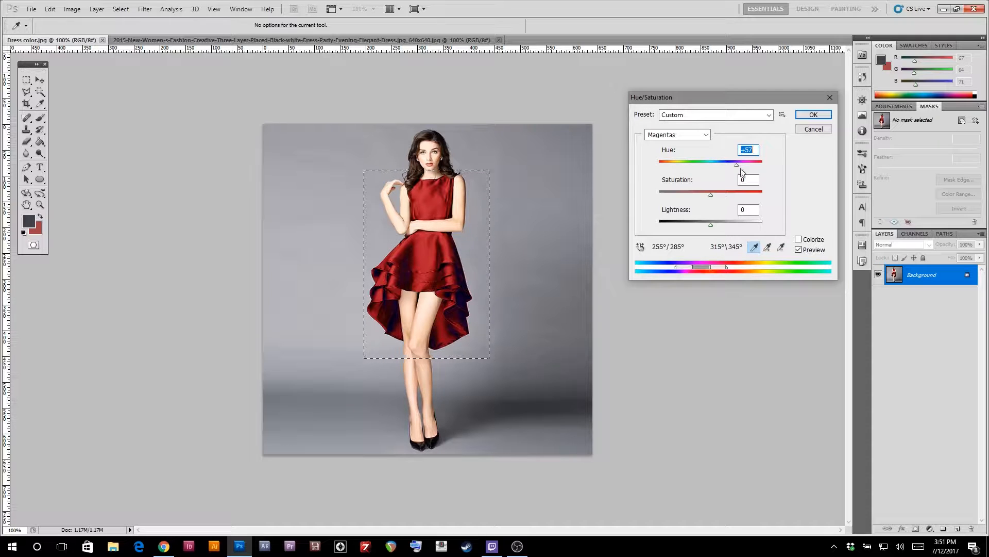
pyautogui.moveTo(738, 169); pyautogui.dragTo(697, 164)
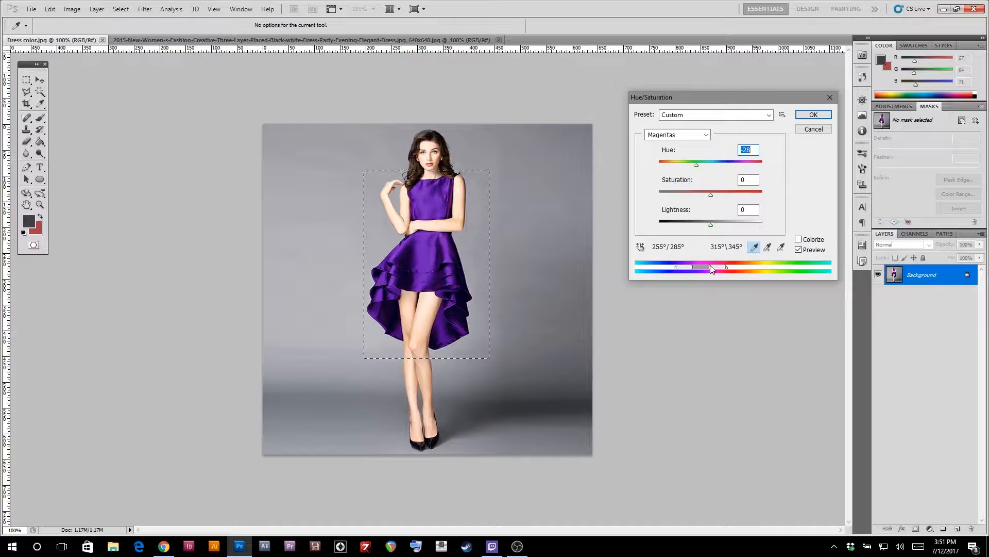
# Try extending the Magentas range to 326° with hue +82 and lightness -28, discarding the adjustment and the selection.
pyautogui.moveTo(712, 268); pyautogui.dragTo(717, 267)
pyautogui.moveTo(696, 168); pyautogui.dragTo(743, 174)
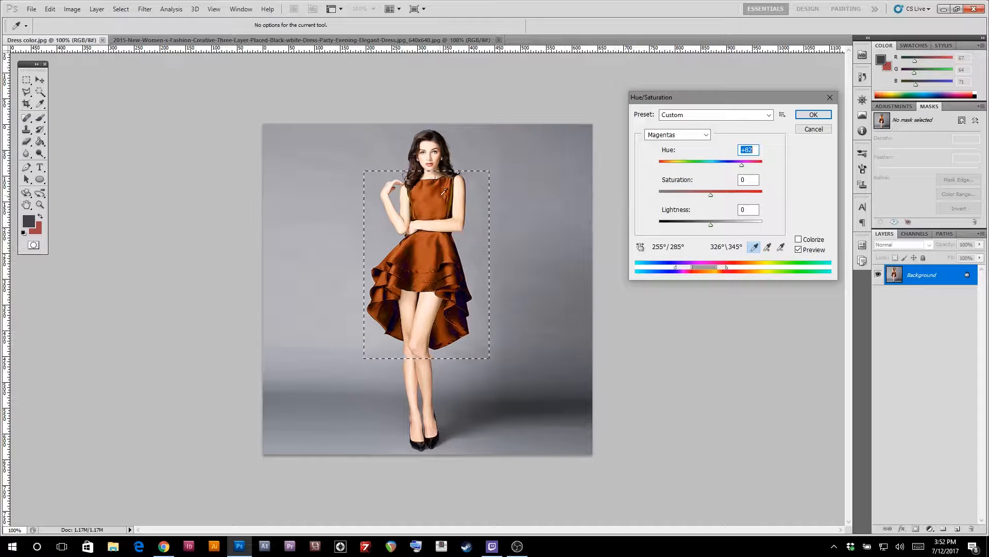
pyautogui.moveTo(711, 224); pyautogui.dragTo(697, 226)
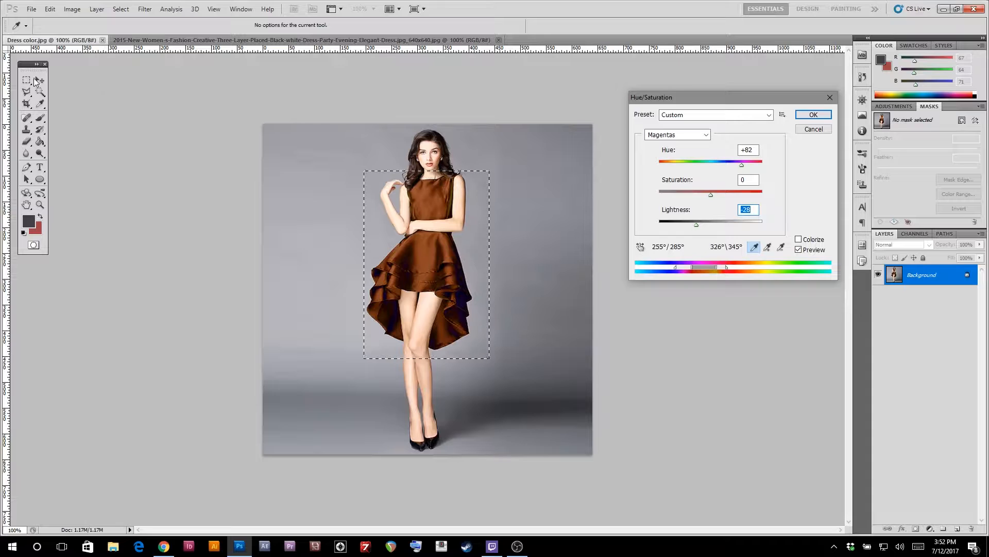
pyautogui.click(814, 130)
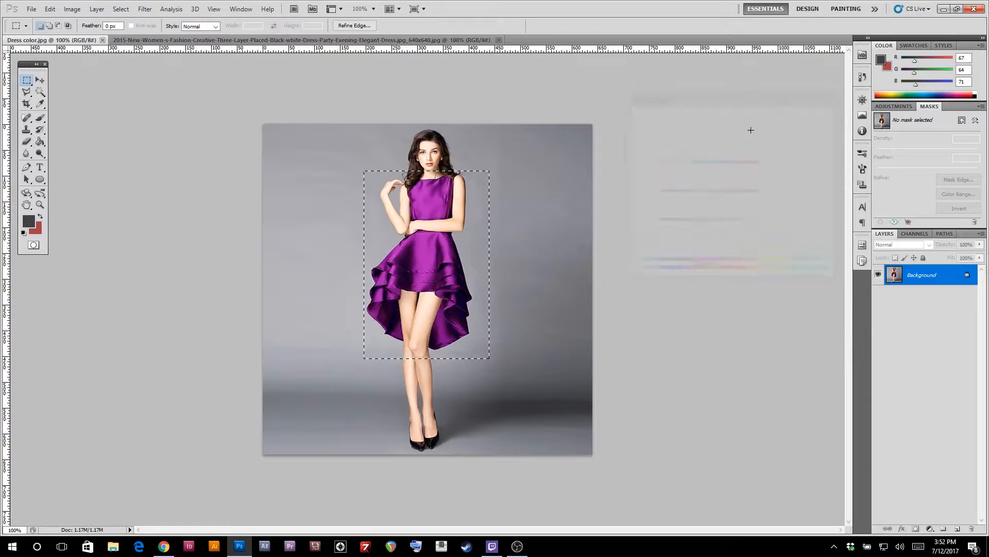
pyautogui.click(591, 141)
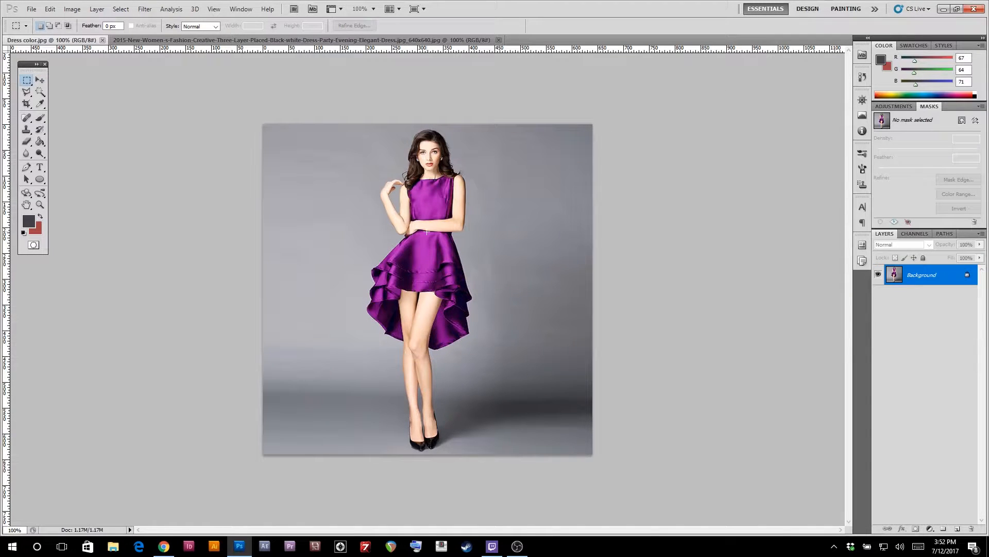
# In the black dress document, select the middle of the skirt with the Magic Wand, adding neighboring areas.
pyautogui.click(221, 40)
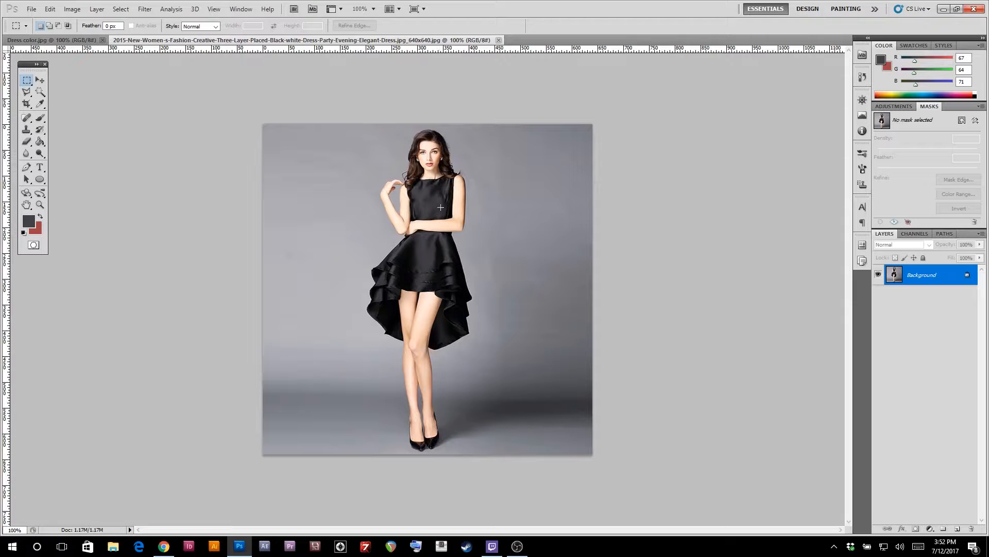
pyautogui.click(43, 93)
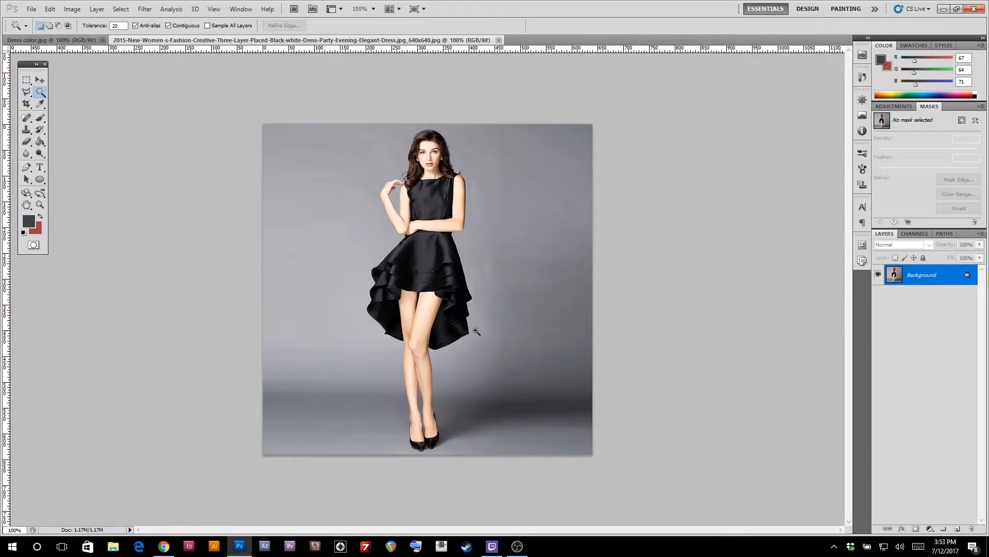
pyautogui.click(420, 244)
pyautogui.keyDown('shift'); pyautogui.click(408, 245); pyautogui.keyUp('shift')
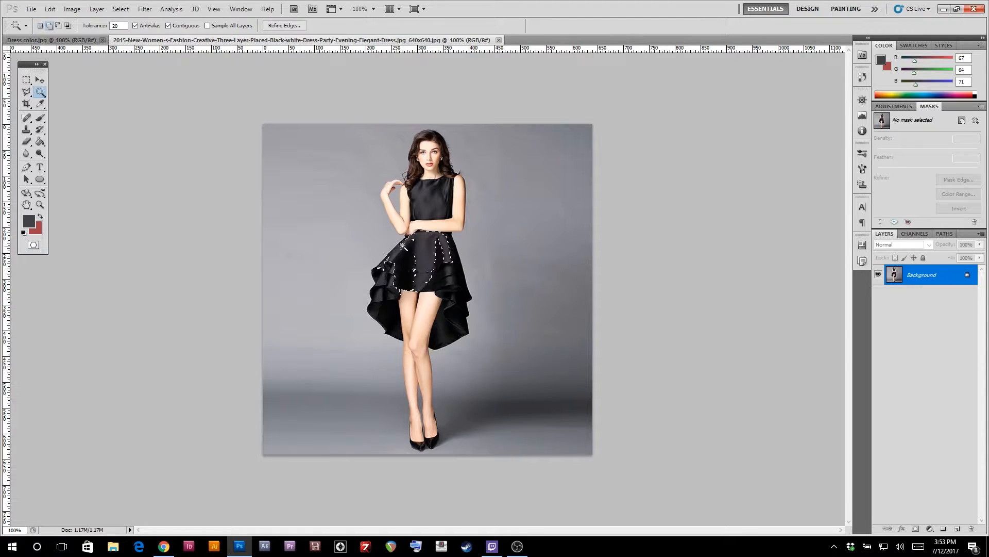
pyautogui.click(390, 282)
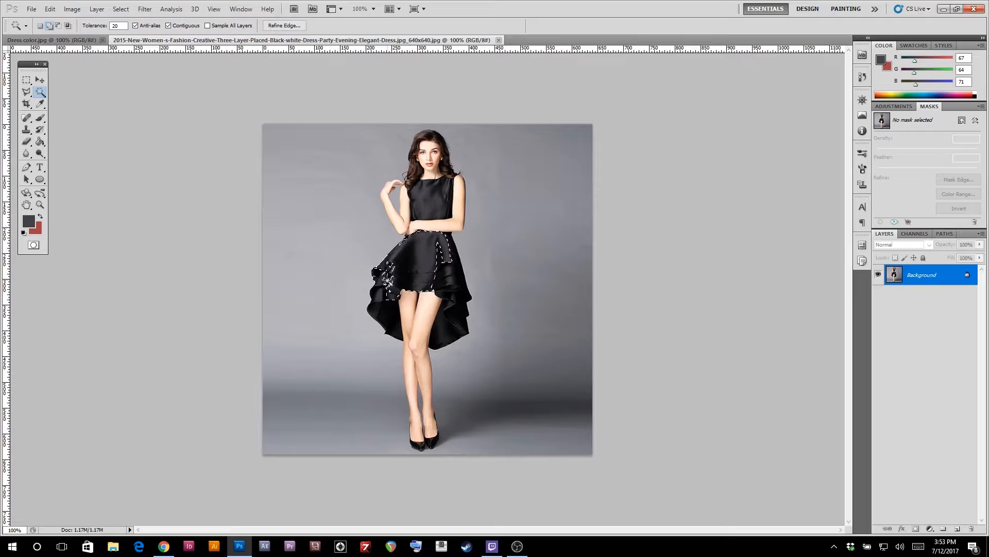
# Add the remaining skirt ruffles and the bodice to the Magic Wand selection.
pyautogui.click(380, 283)
pyautogui.click(380, 293)
pyautogui.click(388, 324)
pyautogui.click(393, 282)
pyautogui.click(393, 269)
pyautogui.click(381, 295)
pyautogui.click(376, 290)
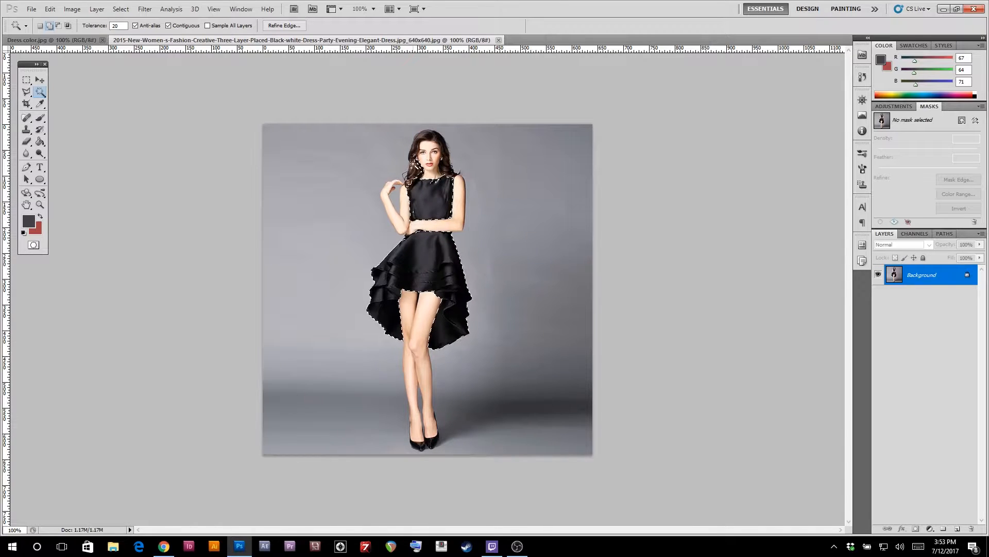
# Undo the wand selection in the hair, set the tolerance to 10, and refine the dress selection around the neckline at 300%.
pyautogui.keyDown('shift'); pyautogui.click(416, 162); pyautogui.keyUp('shift')
pyautogui.hotkey('ctrl', 'z')
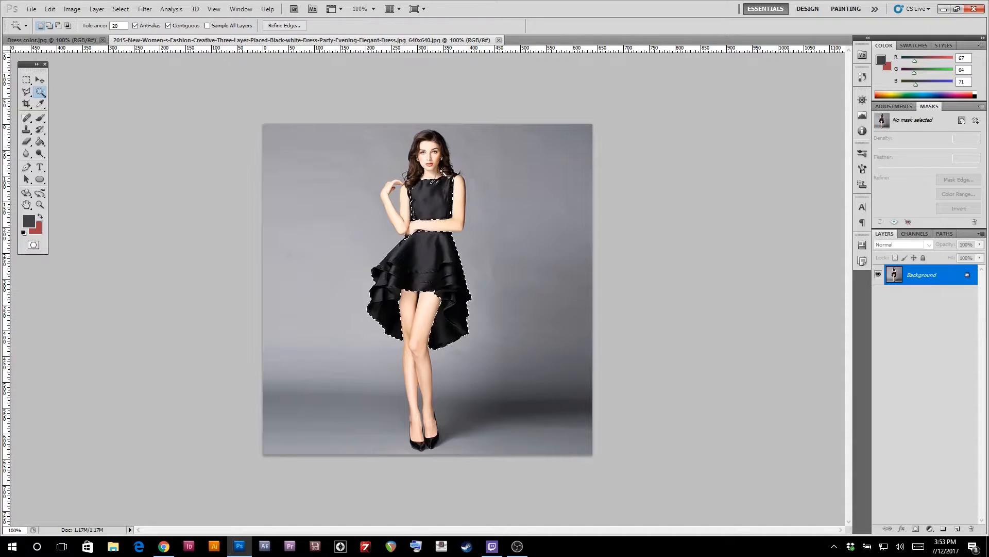
pyautogui.click(118, 26)
pyautogui.write('1')
pyautogui.click(40, 205)
pyautogui.click(434, 183)
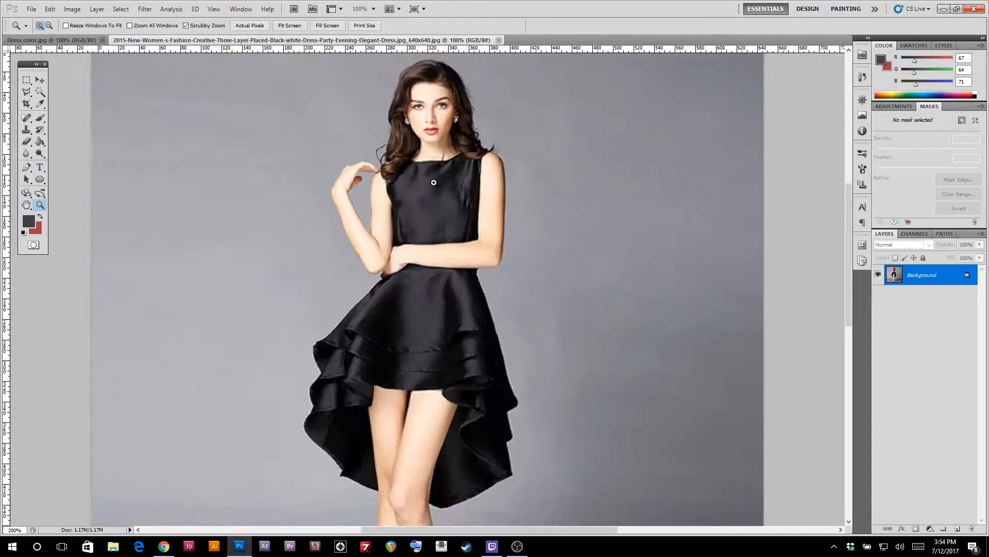
pyautogui.click(434, 183)
pyautogui.click(41, 92)
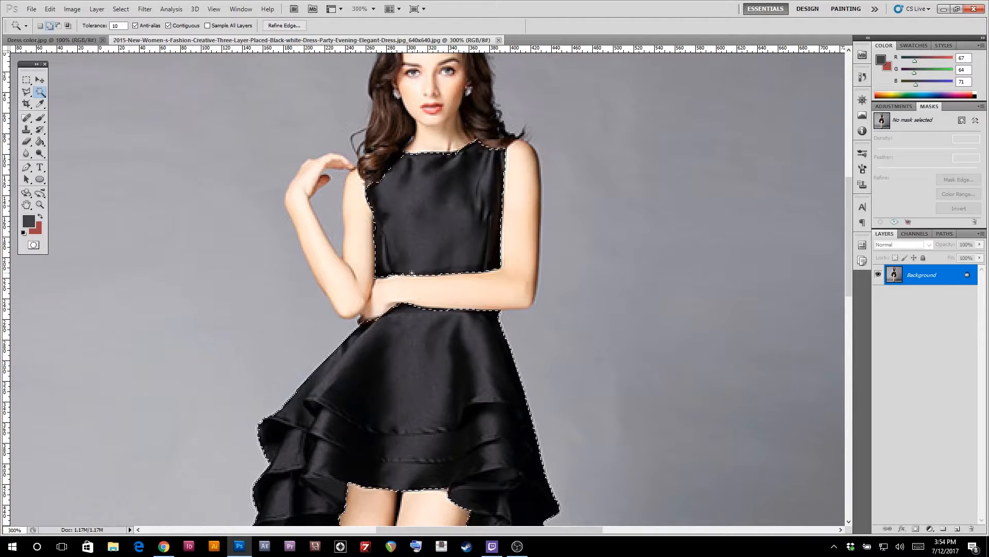
pyautogui.scroll(-6, 448, 340)
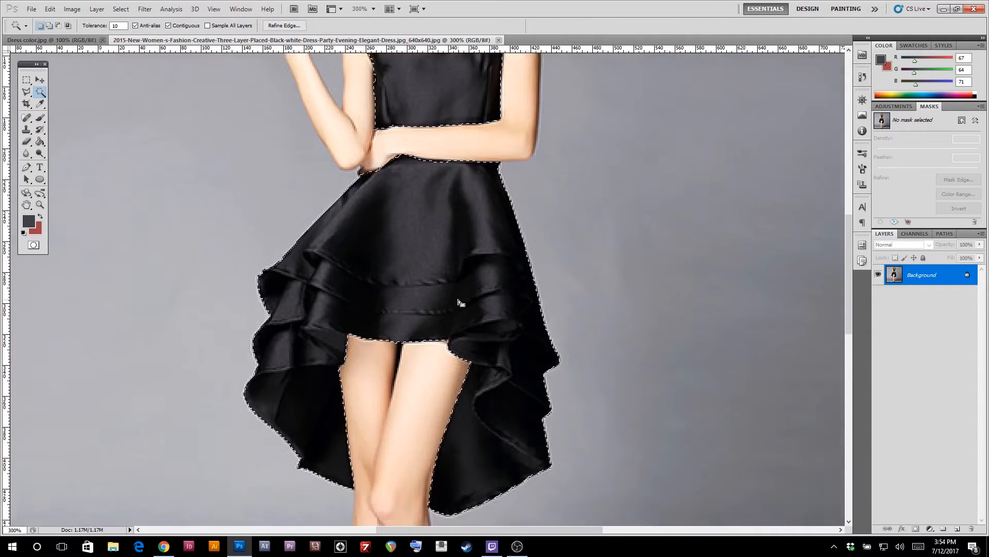
pyautogui.scroll(8, 458, 301)
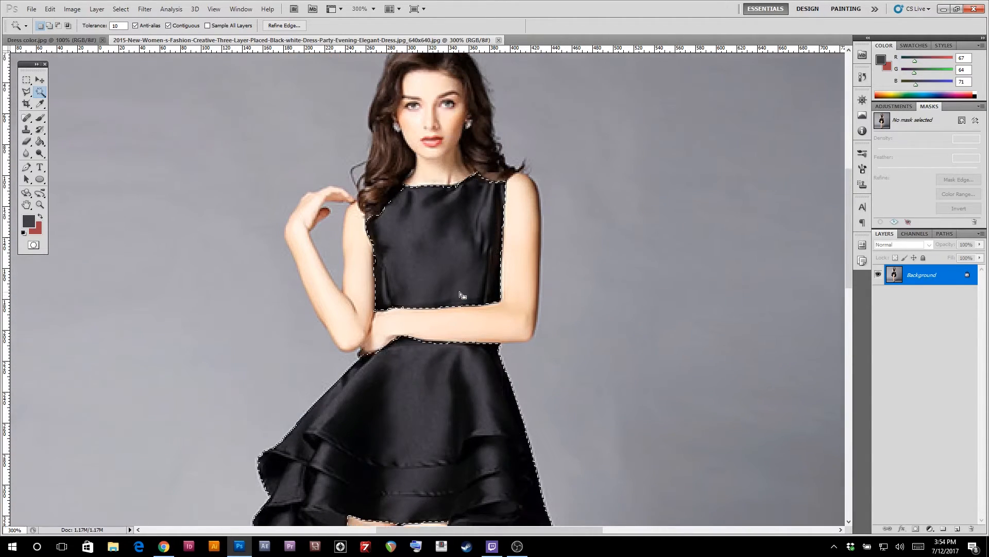
# Fit the image on screen and copy the selected dress to a new layer.
pyautogui.click(41, 205)
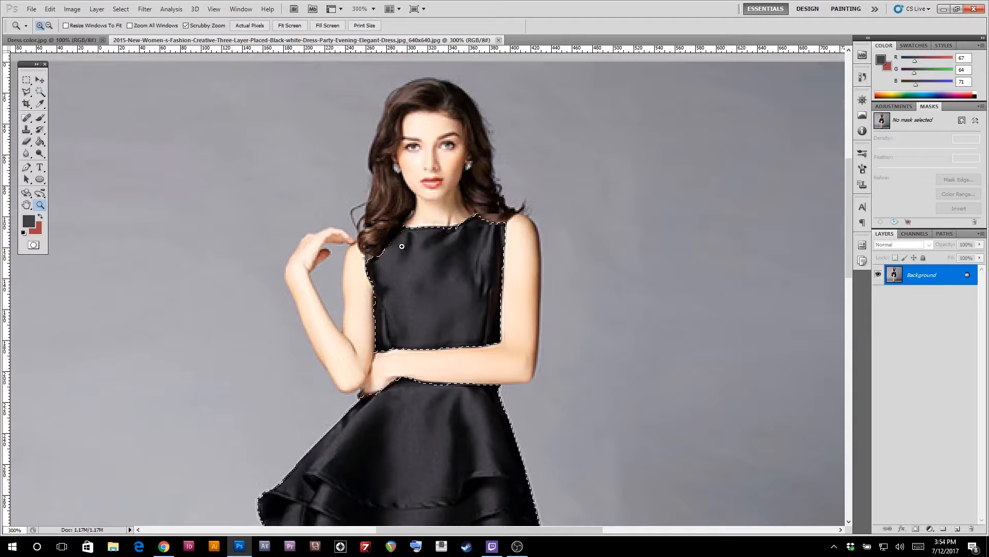
pyautogui.rightClick(430, 244)
pyautogui.click(448, 250)
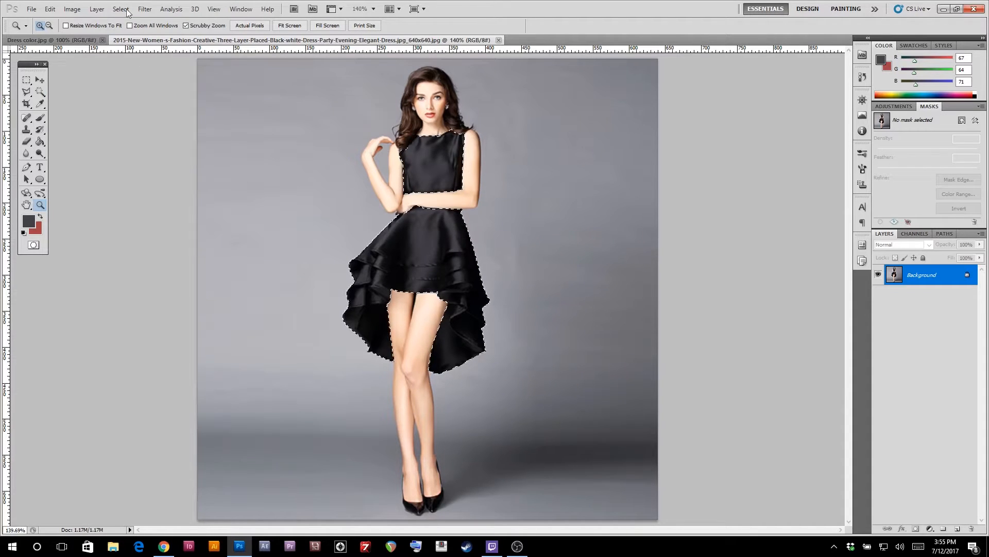
pyautogui.click(97, 8)
pyautogui.moveTo(107, 21)
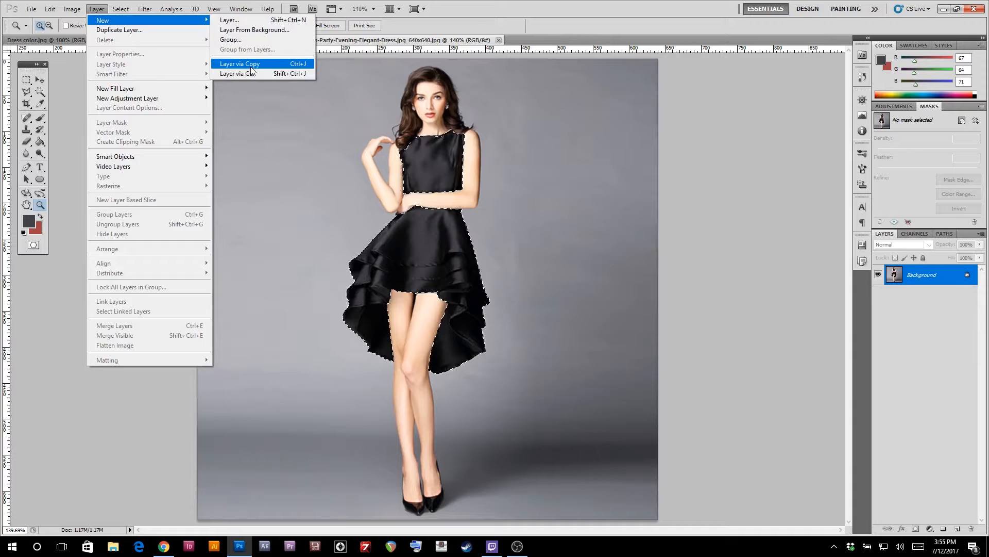
pyautogui.click(252, 64)
# Toggle the visibility of the copied dress layer and the Background to inspect the isolated dress.
pyautogui.click(878, 277)
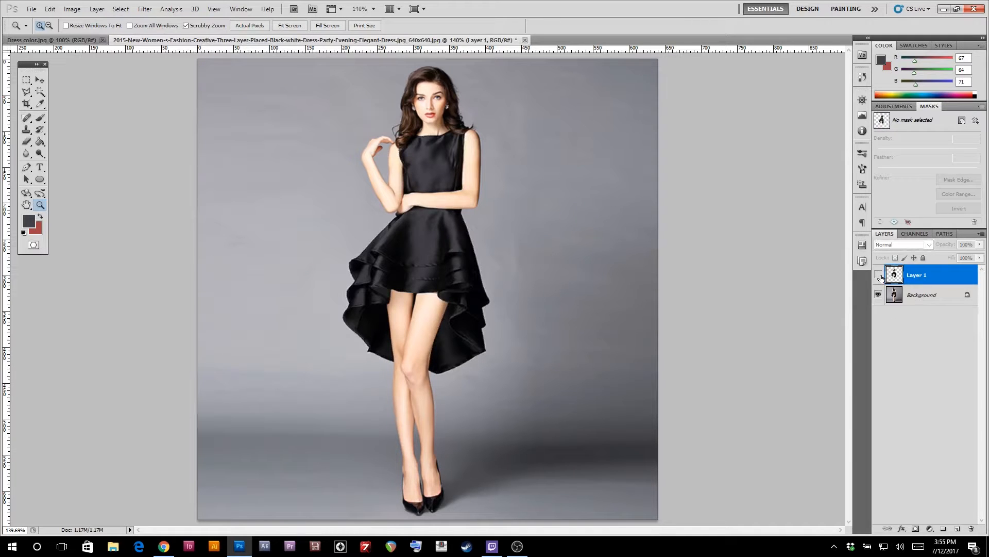
pyautogui.click(879, 294)
pyautogui.click(879, 277)
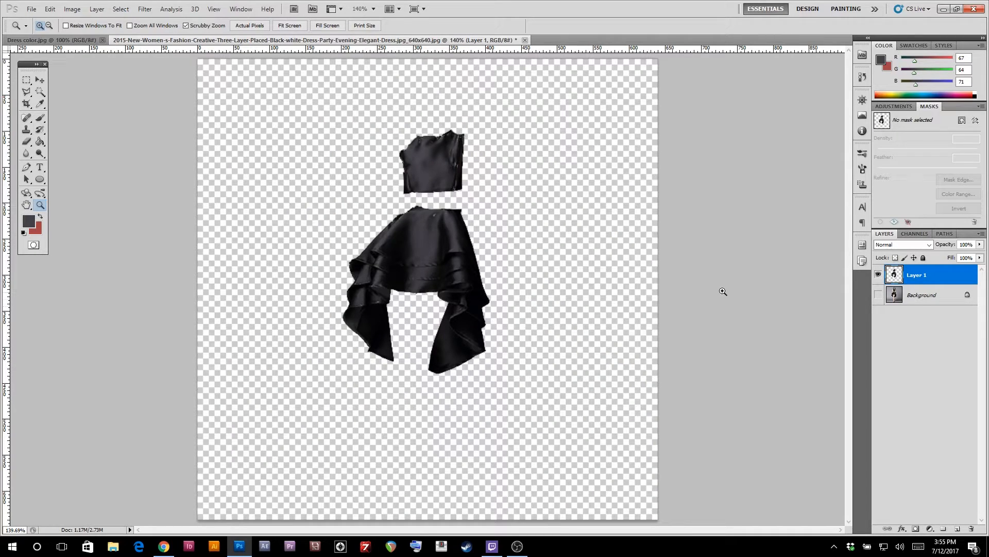
pyautogui.click(878, 275)
pyautogui.click(878, 294)
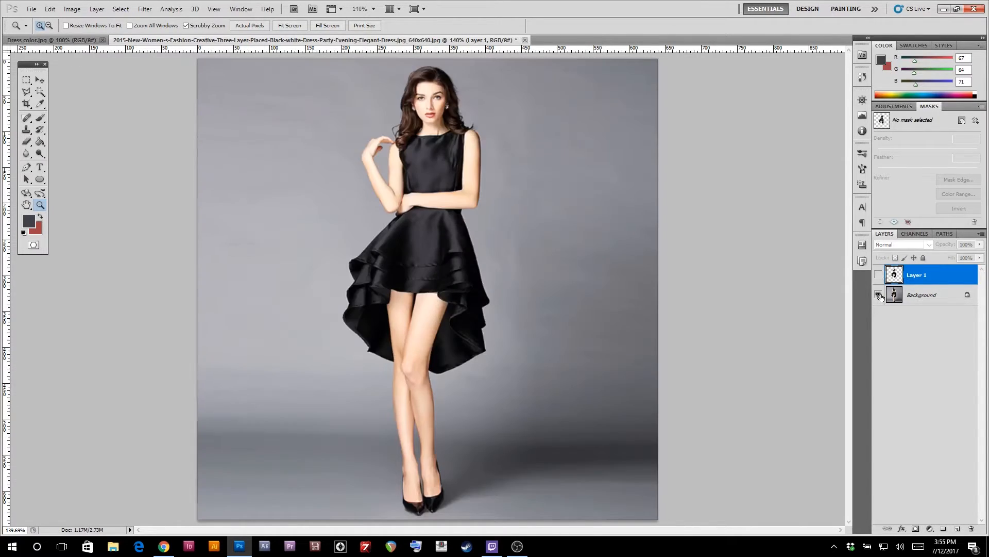
# Toggle the Background's visibility and show the copied dress layer above it again.
pyautogui.click(879, 295)
pyautogui.click(879, 295)
pyautogui.click(878, 274)
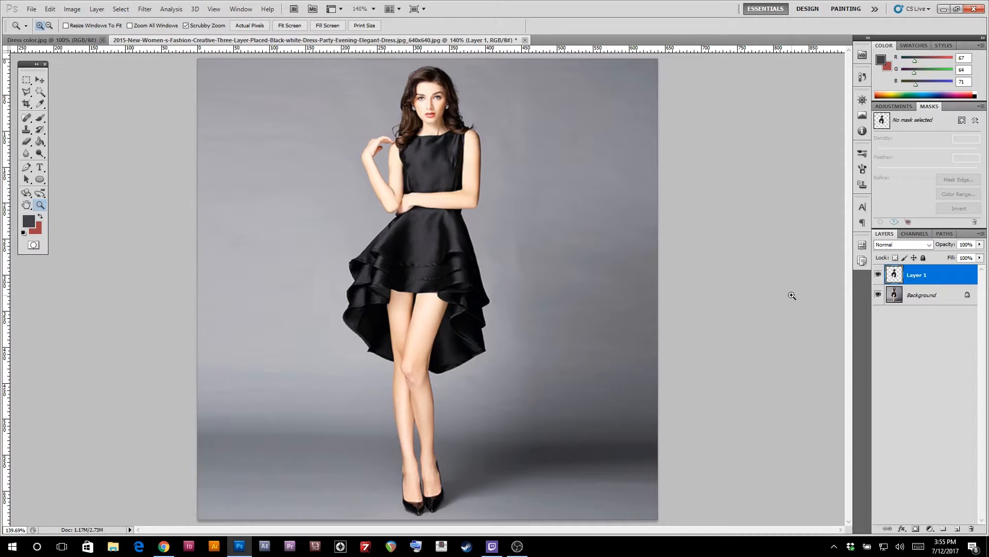
# Start a Color Balance adjustment on the dress layer and set the midtone color levels to +100, -100 and +100.
pyautogui.click(72, 9)
pyautogui.moveTo(85, 36)
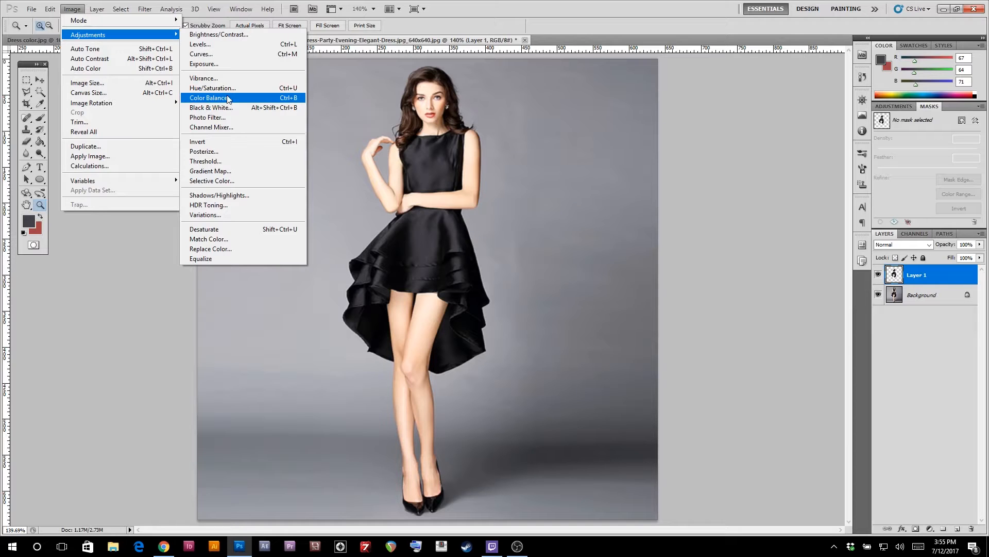
pyautogui.click(227, 102)
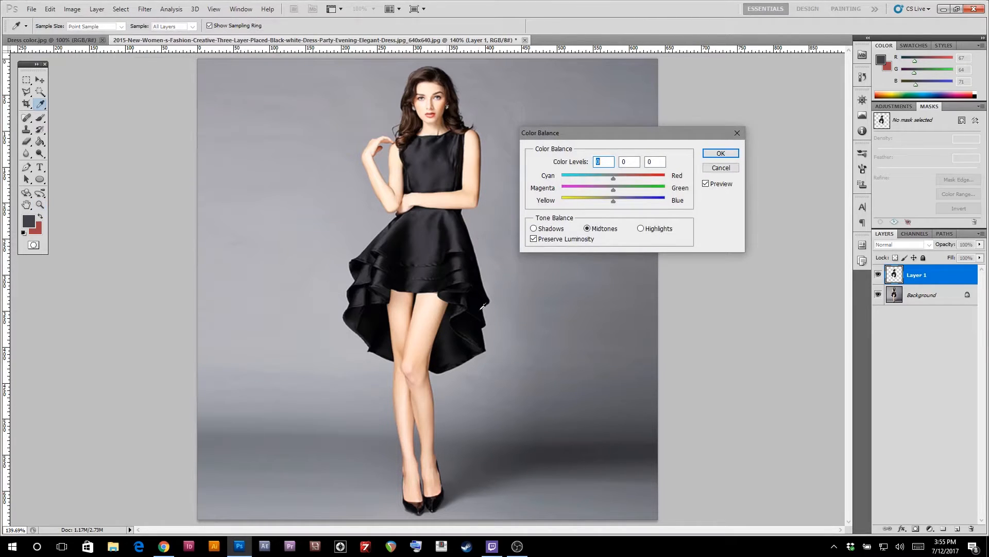
pyautogui.moveTo(598, 134); pyautogui.dragTo(613, 131)
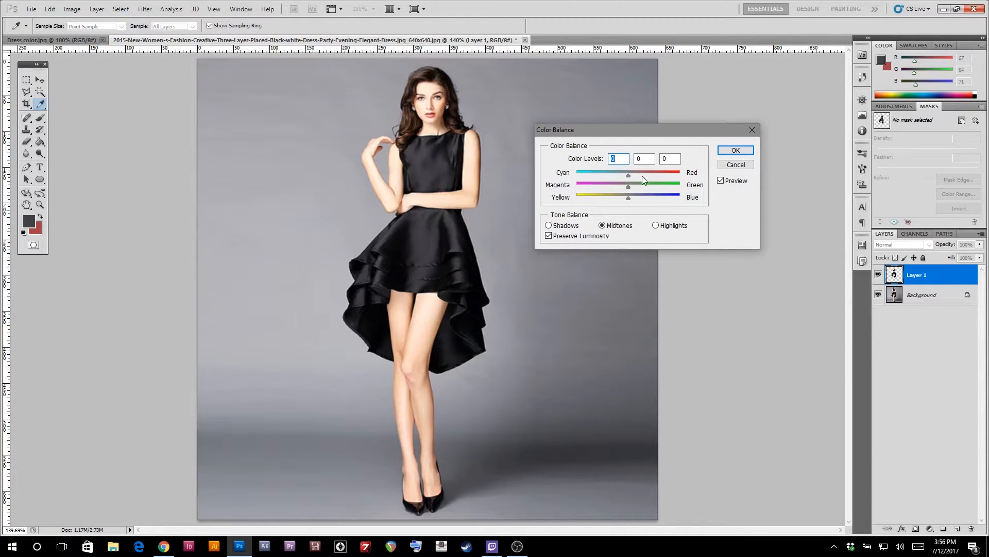
pyautogui.moveTo(629, 174); pyautogui.dragTo(704, 173)
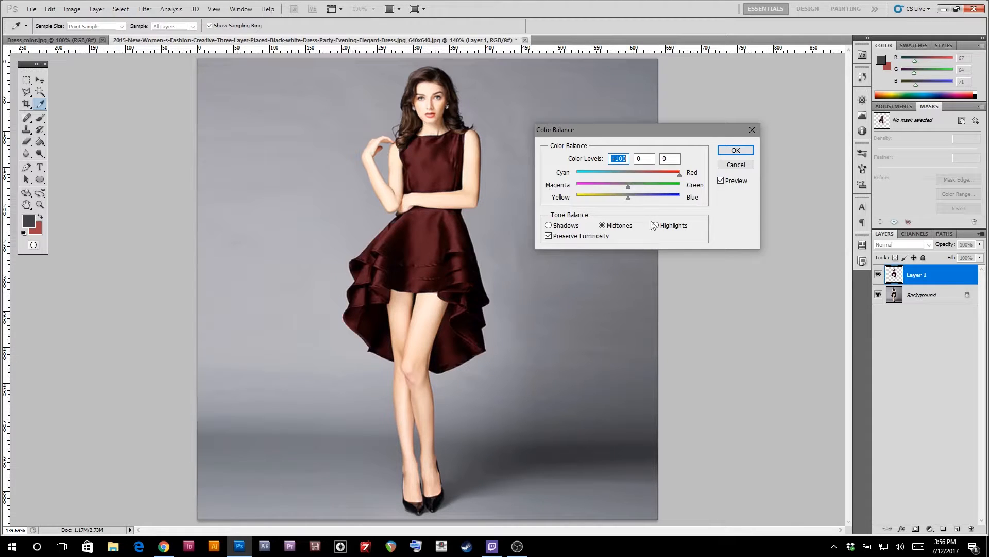
pyautogui.moveTo(629, 188); pyautogui.dragTo(706, 202)
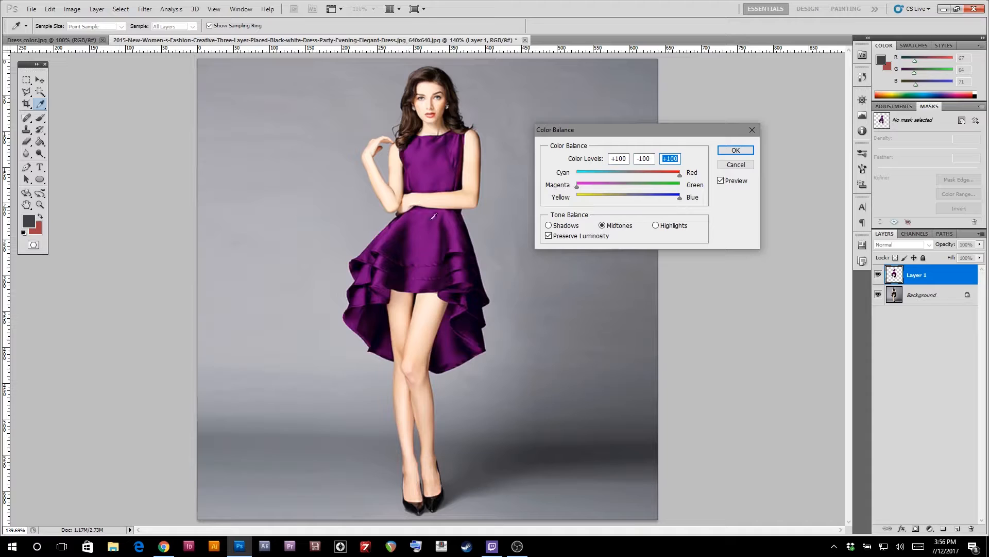
# Try green and brown shades on the dress with midtone color levels such as -100, +87, -100 and +1, -34, -49.
pyautogui.moveTo(679, 198); pyautogui.dragTo(563, 201)
pyautogui.moveTo(681, 172); pyautogui.dragTo(697, 196)
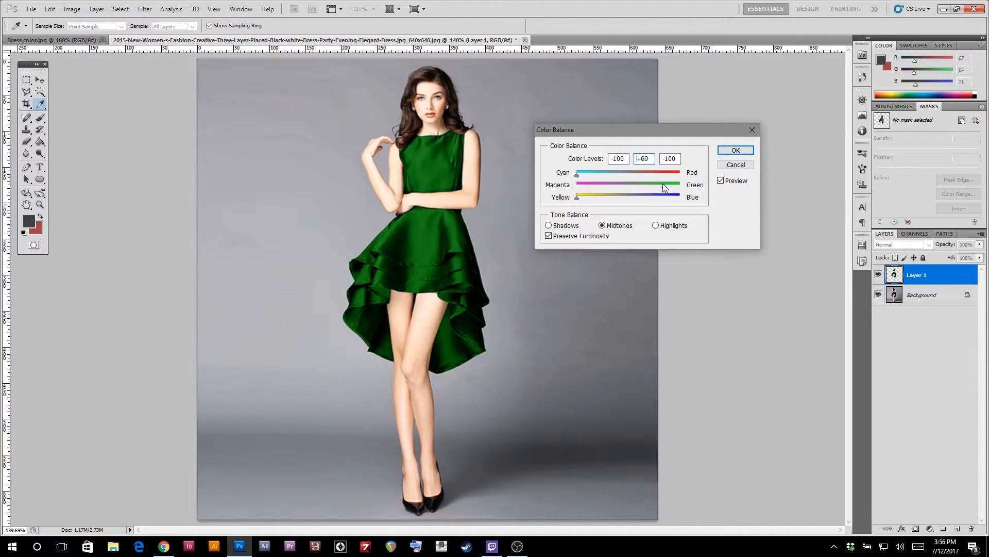
pyautogui.moveTo(577, 174); pyautogui.dragTo(627, 175)
pyautogui.moveTo(577, 198); pyautogui.dragTo(606, 194)
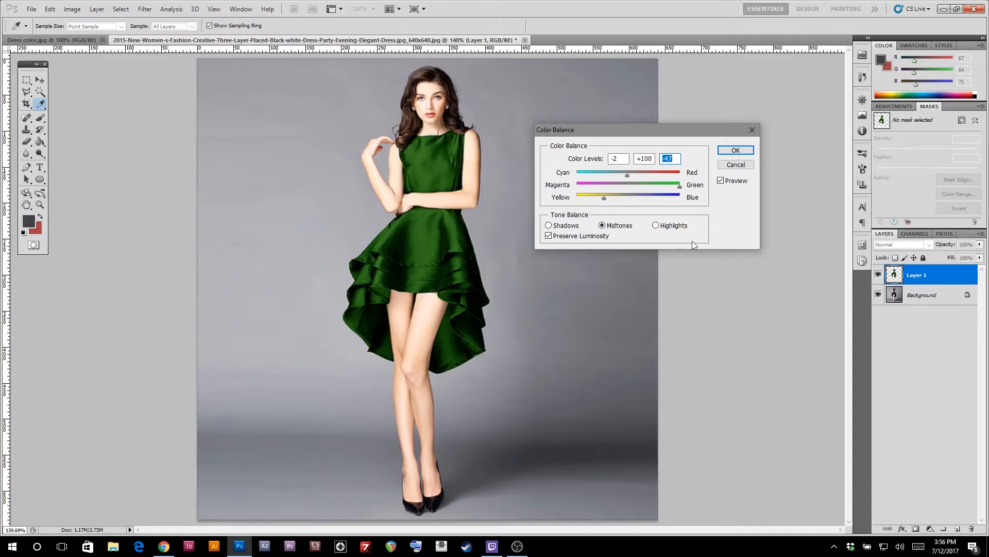
pyautogui.moveTo(625, 175); pyautogui.dragTo(577, 198)
pyautogui.moveTo(680, 186)
pyautogui.mouseDown()
pyautogui.moveTo(569, 190)
pyautogui.moveTo(666, 190)
pyautogui.mouseUp()
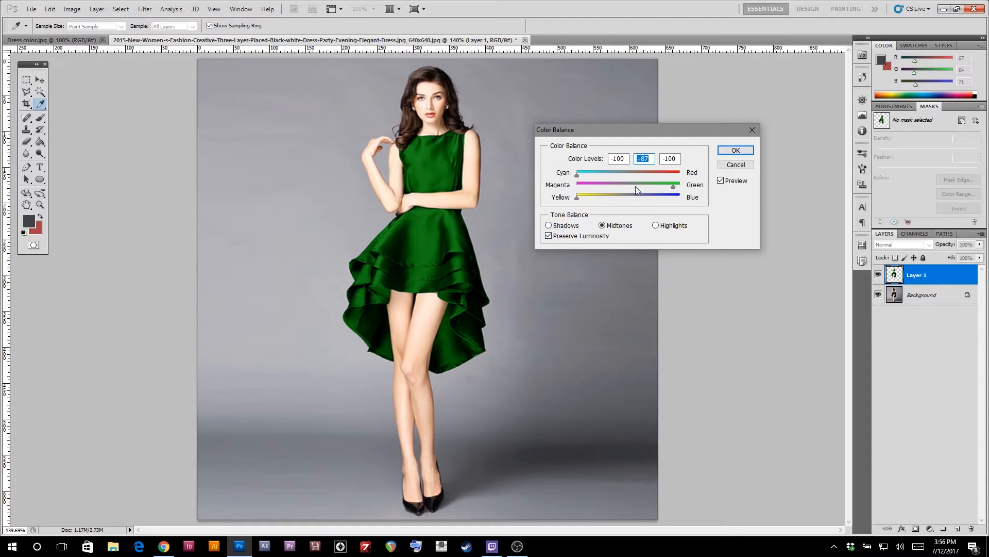
pyautogui.moveTo(674, 186); pyautogui.dragTo(603, 198)
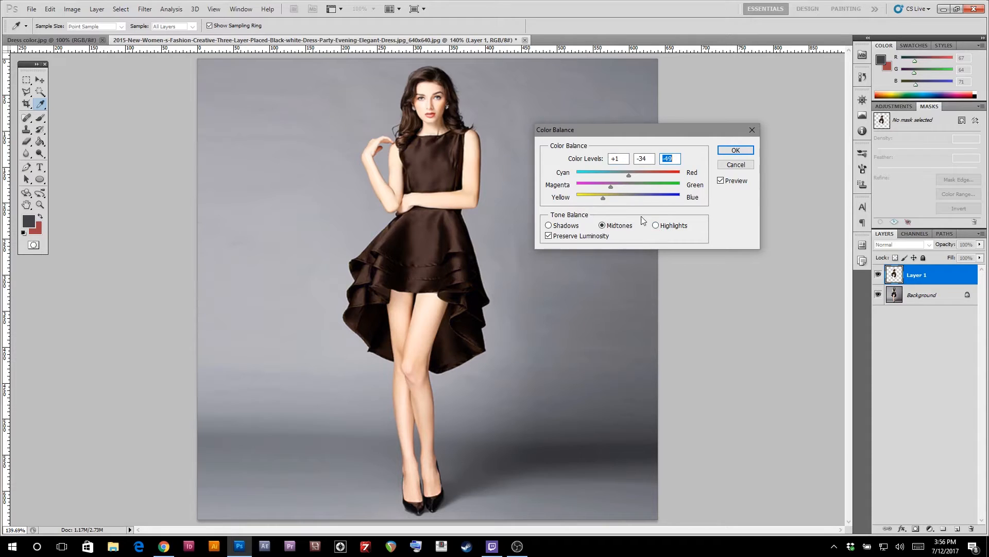
# Turn the dress purple with midtone color levels of +100, -100 and +100, and apply the Color Balance adjustment.
pyautogui.moveTo(613, 179); pyautogui.dragTo(541, 190)
pyautogui.moveTo(606, 200); pyautogui.dragTo(725, 172)
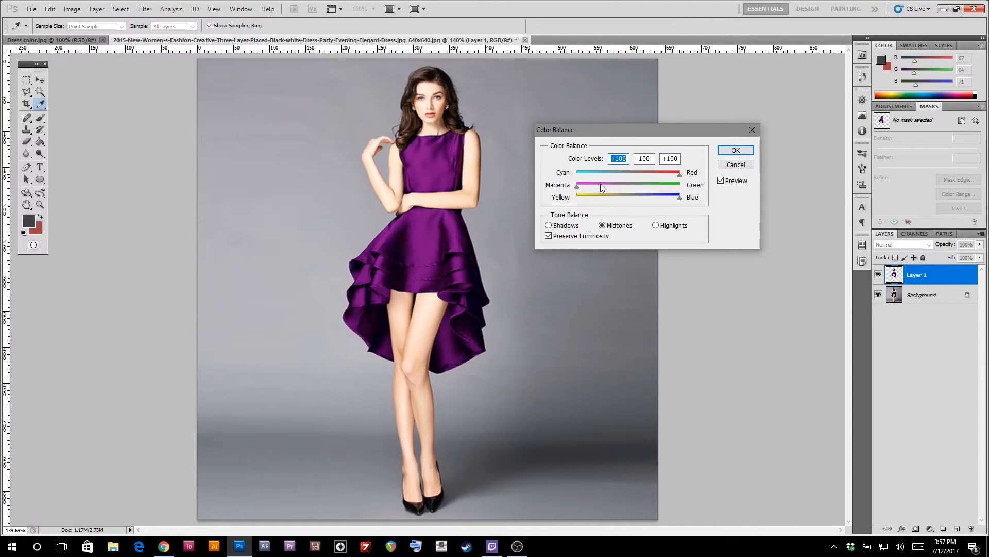
pyautogui.moveTo(577, 187); pyautogui.dragTo(548, 184)
pyautogui.click(738, 149)
# Try shifting the dress's hue with Hue/Saturation in the Master range and discard the adjustment.
pyautogui.click(72, 9)
pyautogui.moveTo(90, 37)
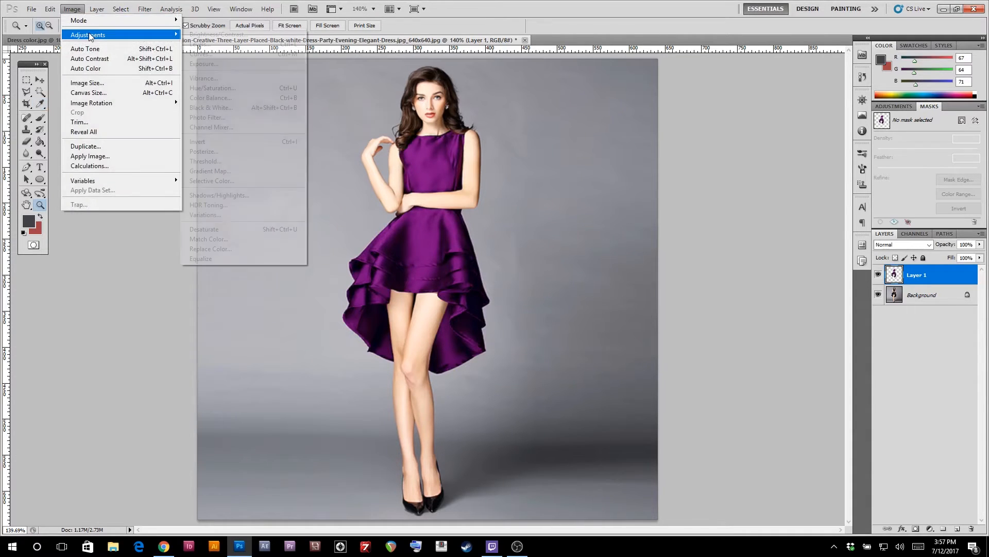
pyautogui.click(211, 93)
pyautogui.click(711, 164)
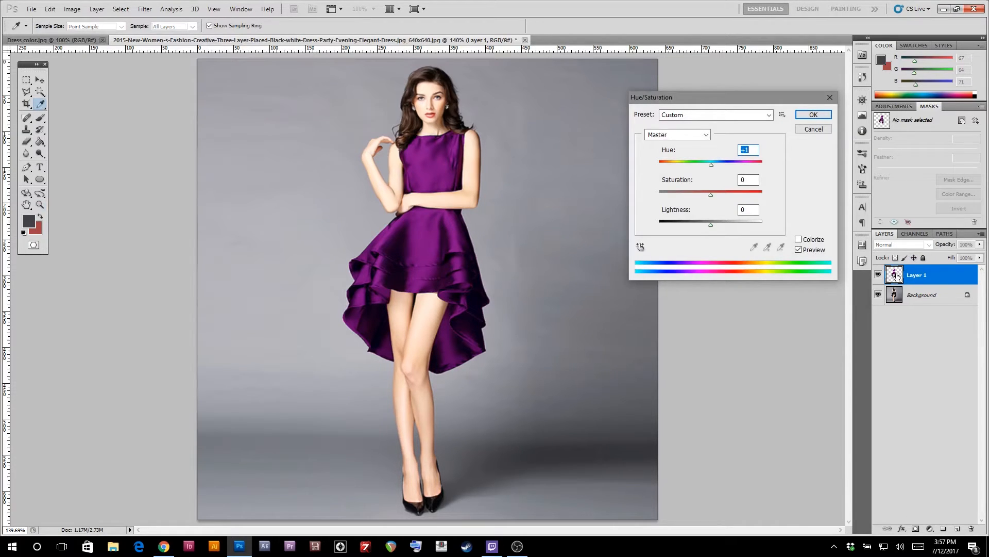
pyautogui.click(670, 136)
pyautogui.click(657, 145)
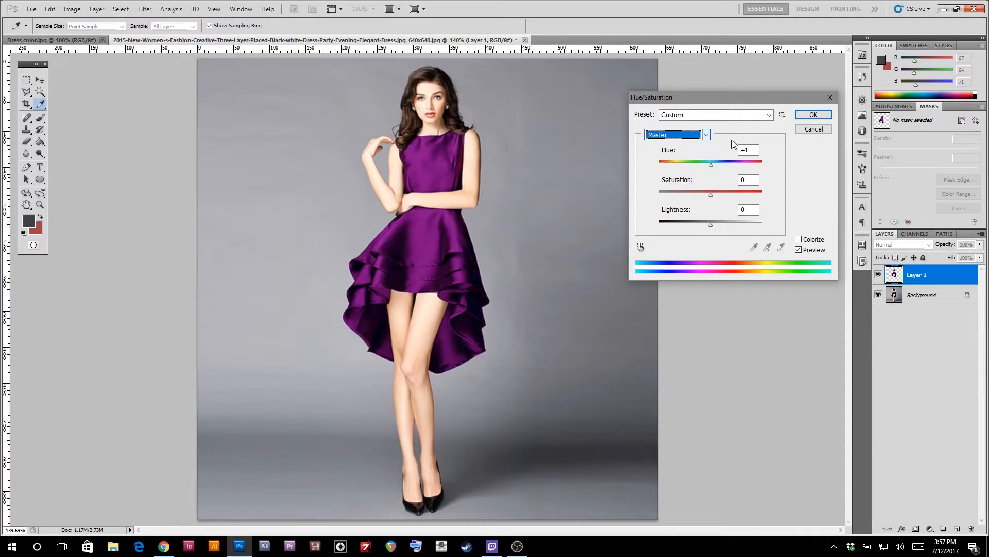
pyautogui.click(724, 165)
pyautogui.moveTo(724, 166)
pyautogui.mouseDown()
pyautogui.moveTo(733, 165)
pyautogui.moveTo(711, 167)
pyautogui.mouseUp()
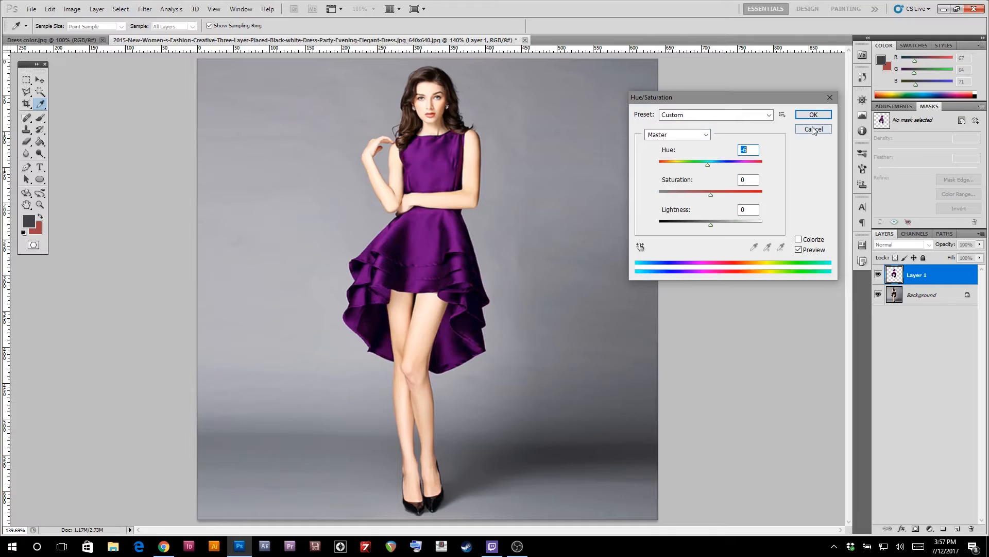
pyautogui.click(814, 129)
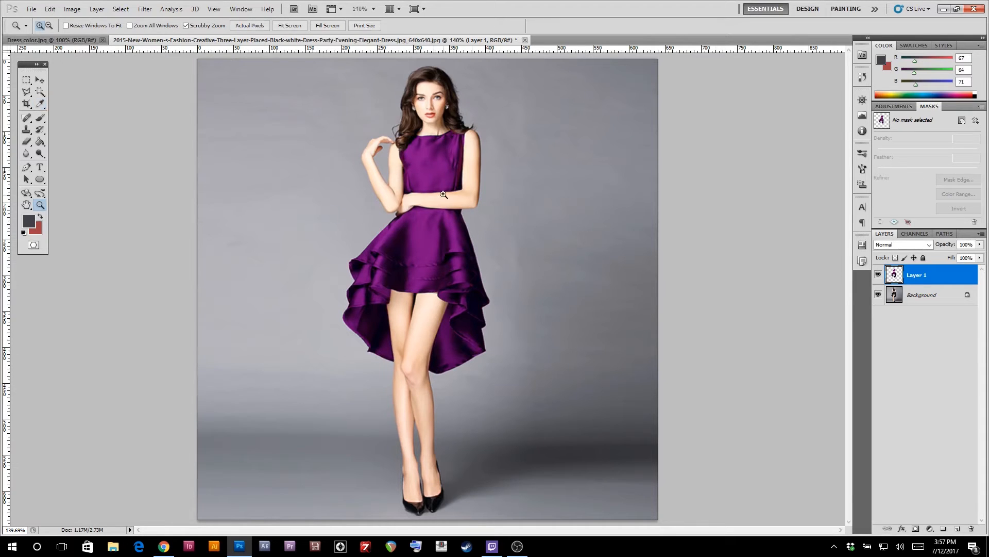
# Apply a Brightness/Contrast adjustment to the dress layer with brightness 48 and contrast about -19.
pyautogui.click(72, 9)
pyautogui.moveTo(88, 35)
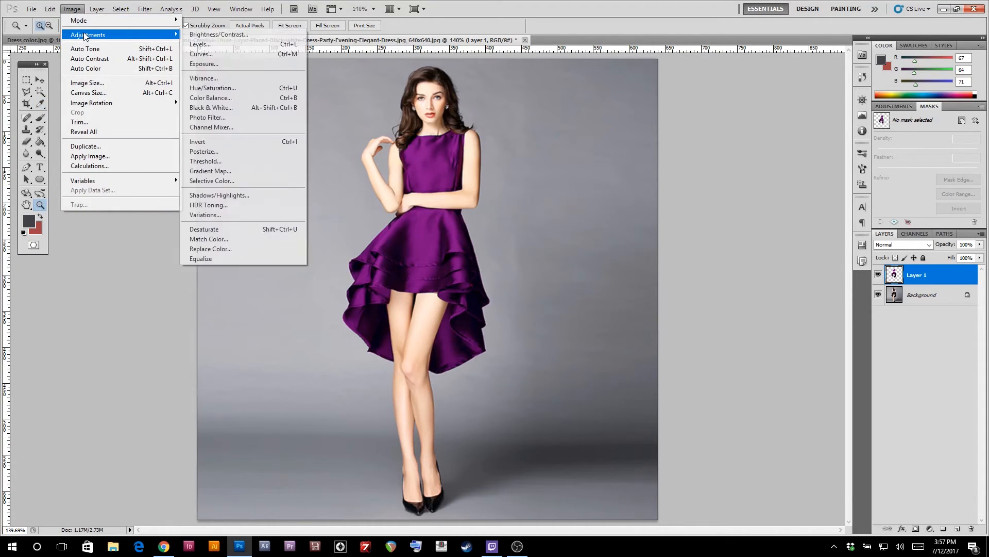
pyautogui.click(217, 36)
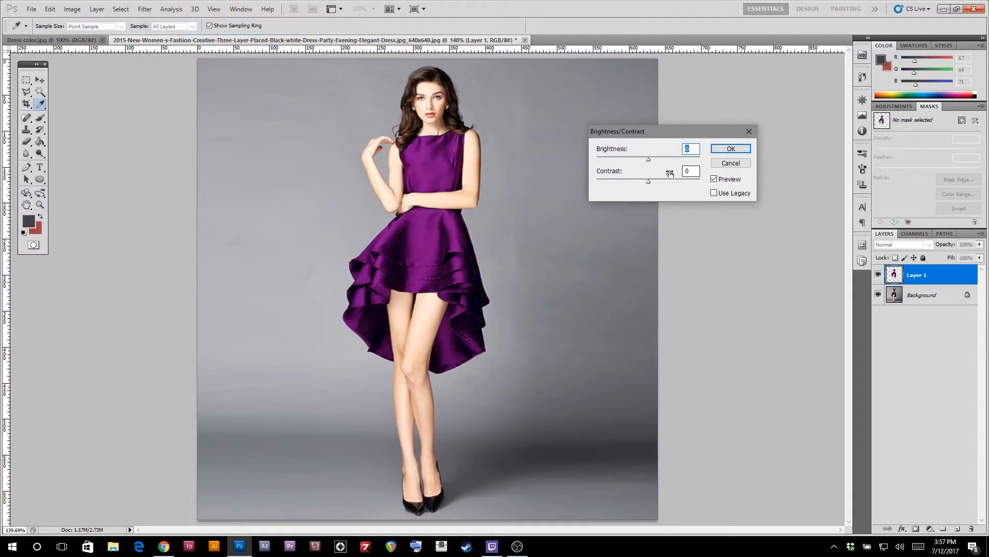
pyautogui.moveTo(649, 159); pyautogui.dragTo(635, 179)
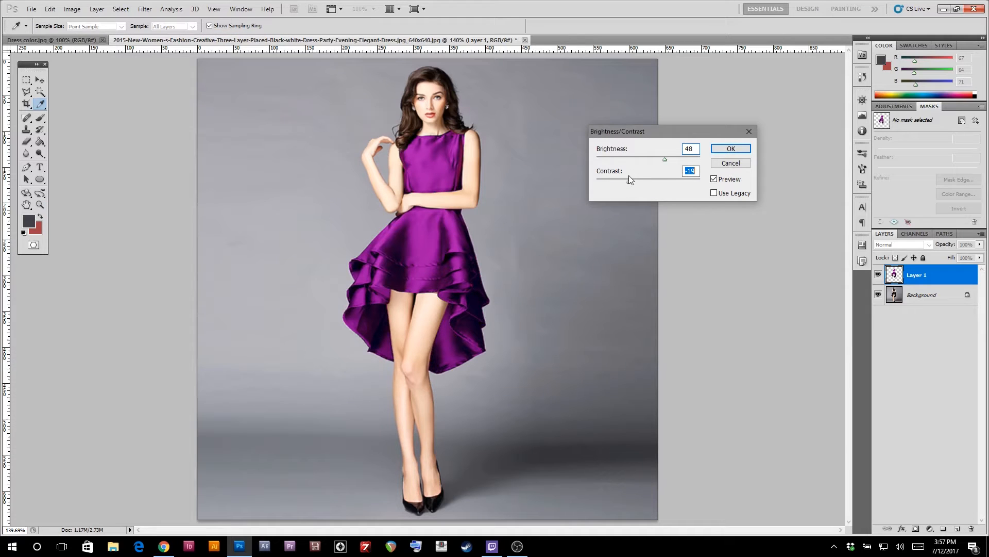
pyautogui.moveTo(631, 178)
pyautogui.mouseDown()
pyautogui.moveTo(666, 159)
pyautogui.moveTo(631, 182)
pyautogui.mouseUp()
pyautogui.click(731, 148)
# Display the photo at actual pixels to inspect the recolored dress.
pyautogui.click(40, 204)
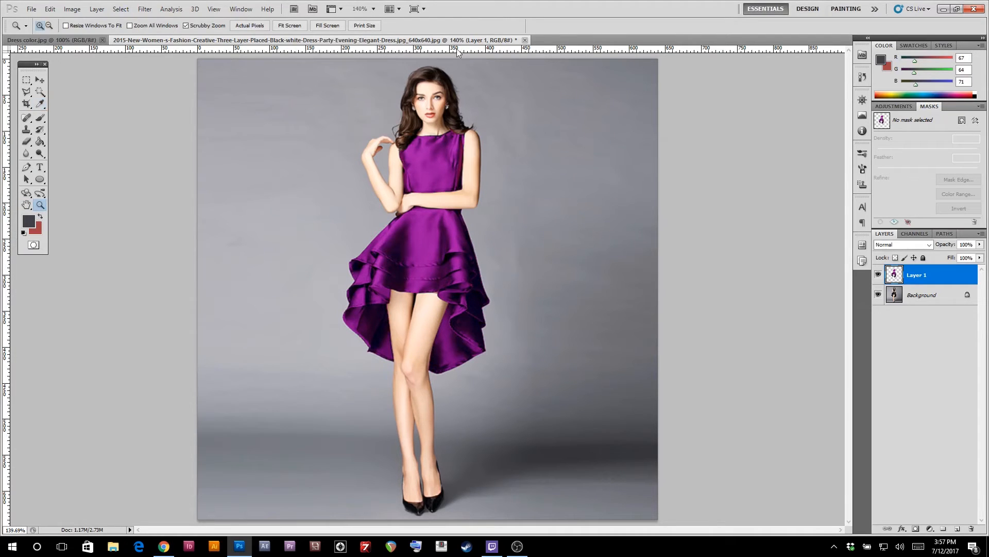
pyautogui.rightClick(467, 209)
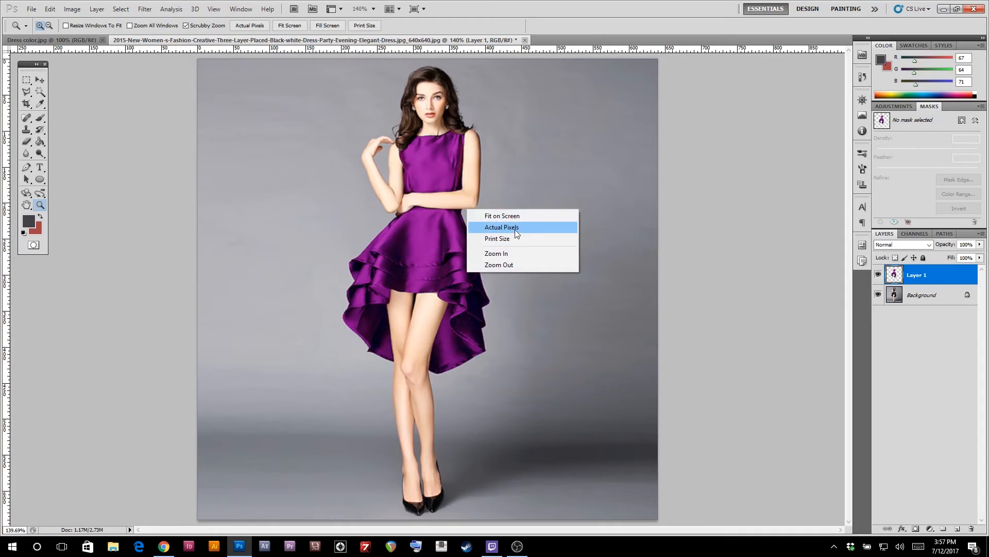
pyautogui.click(515, 229)
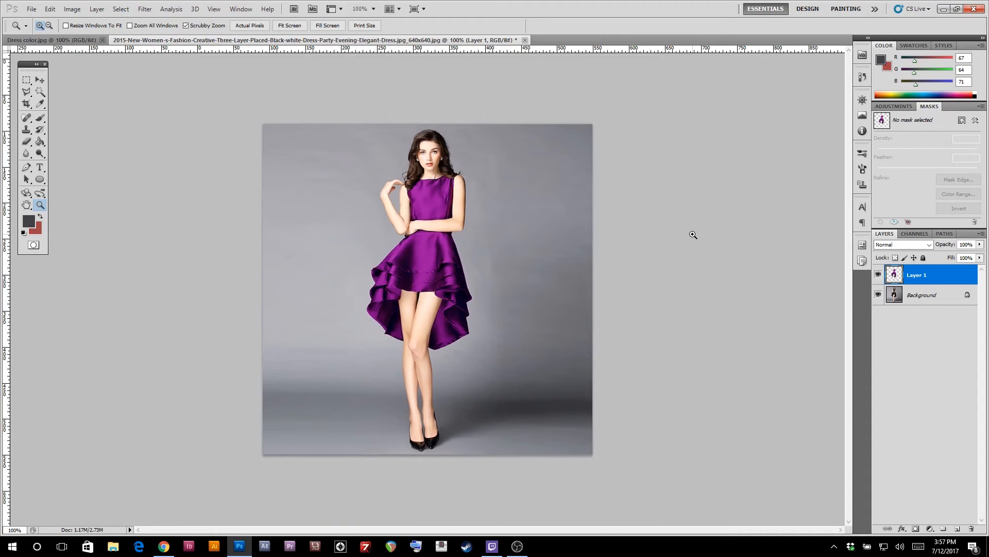